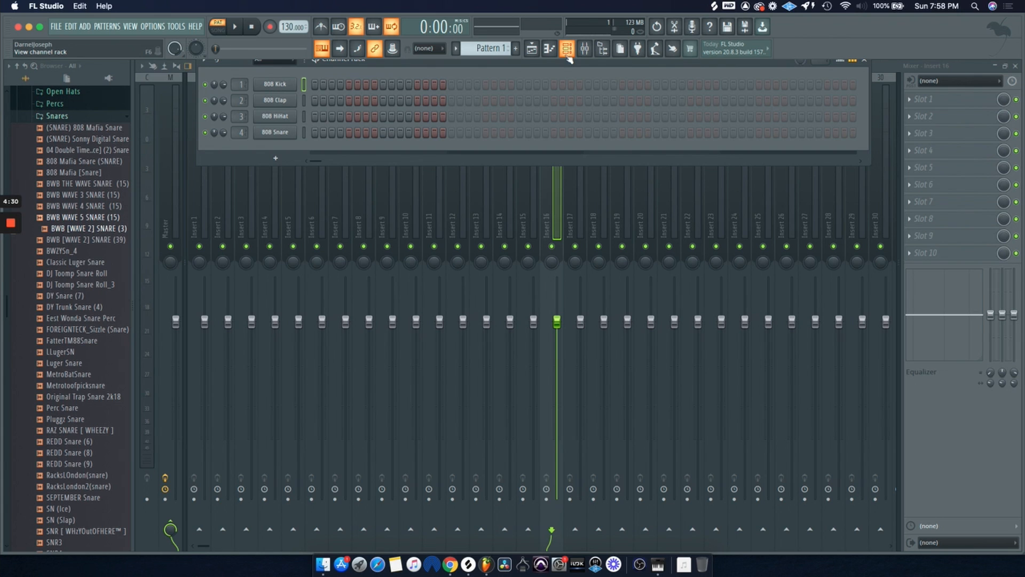
Close the channel rack so only the mixer remains open.
{"action": "left_click", "coordinate": [567, 52]}
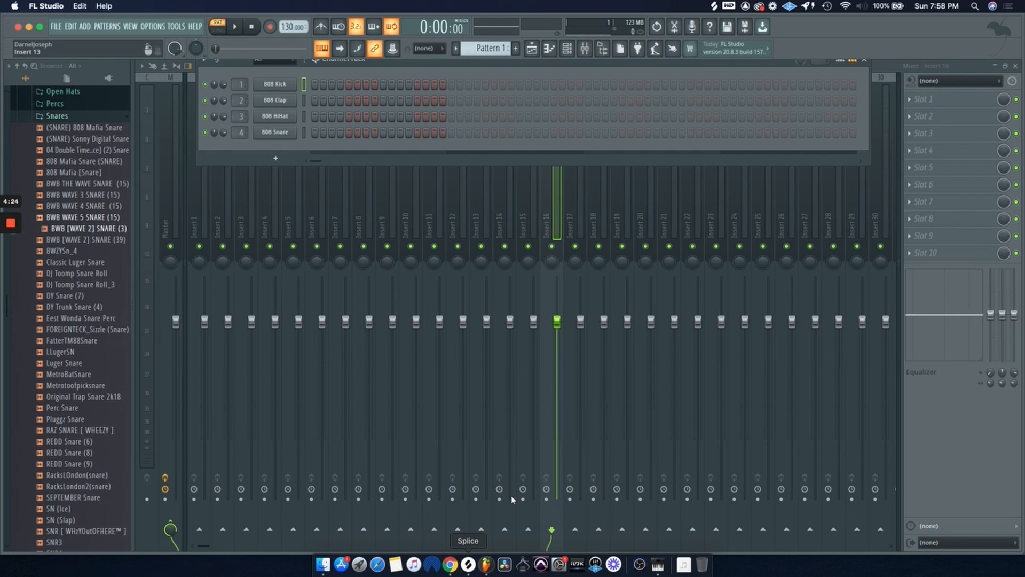
{"action": "left_click", "coordinate": [569, 50]}
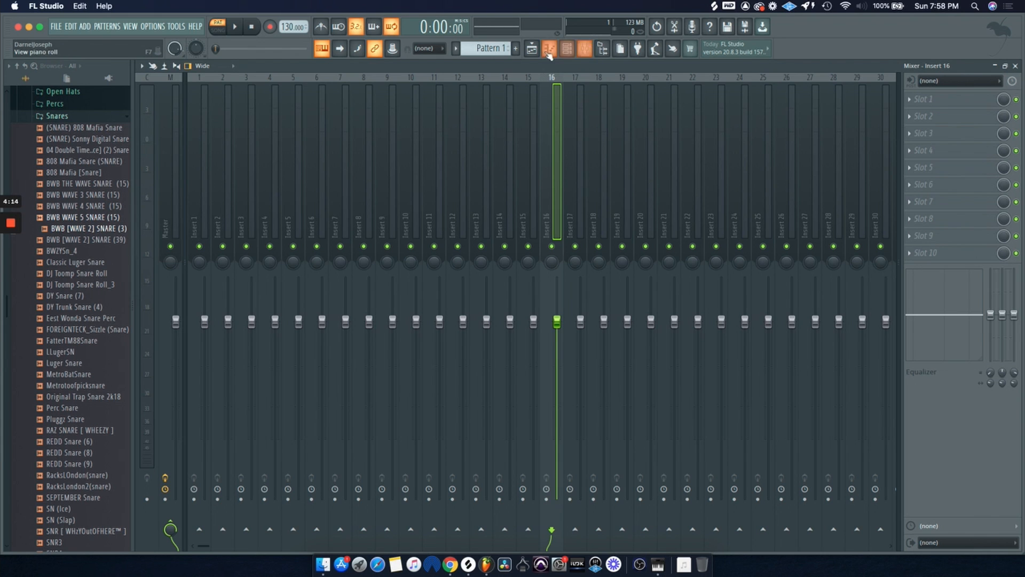
Bring the SOULSURPLUS_reverence_melodic_loop_06_sample_male_choir_85bpm_Gmin sample from Splice onto Track 1 of the playlist.
{"action": "left_click", "coordinate": [532, 49]}
{"action": "left_click", "coordinate": [467, 564]}
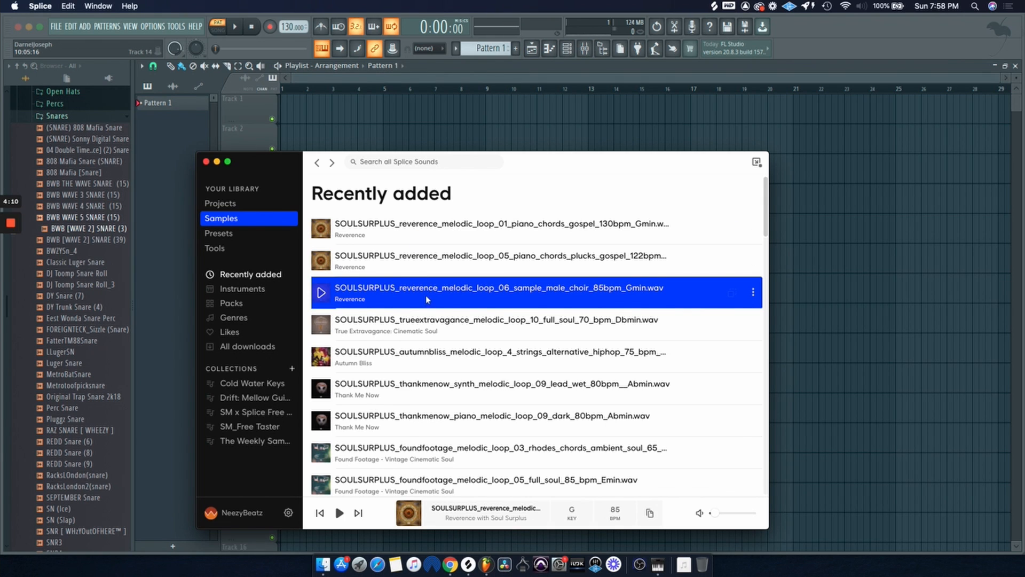
{"action": "left_click_drag", "start_coordinate": [425, 296], "coordinate": [299, 113]}
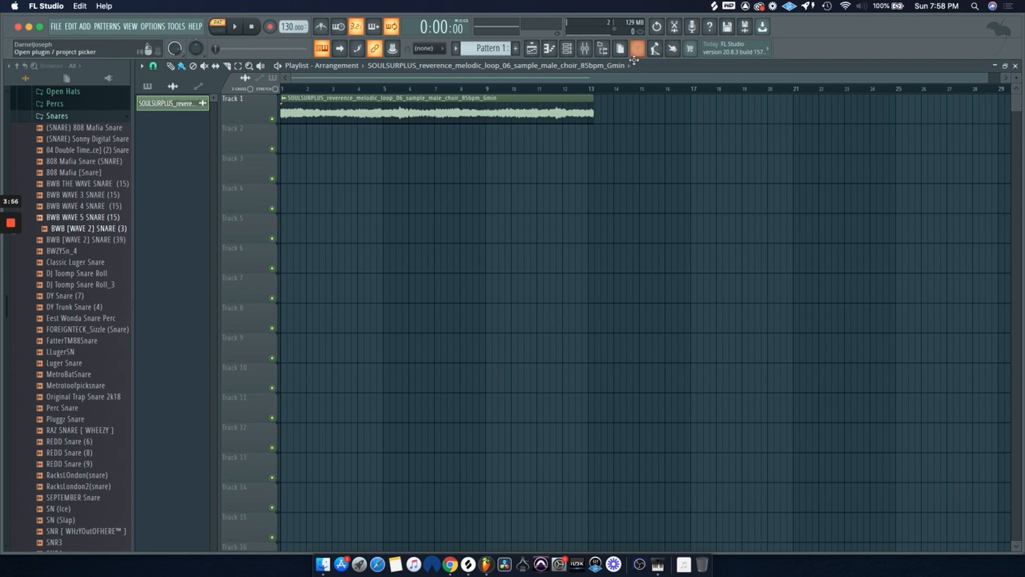
Link the choir sample's channel to a free mixer insert track.
{"action": "double_click", "coordinate": [552, 109]}
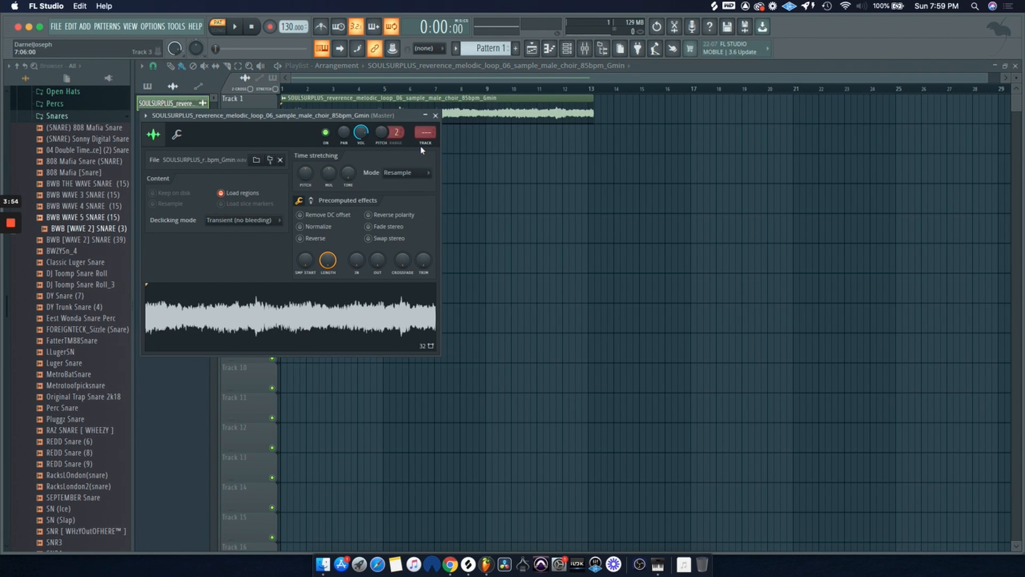
{"action": "key", "text": "super+l"}
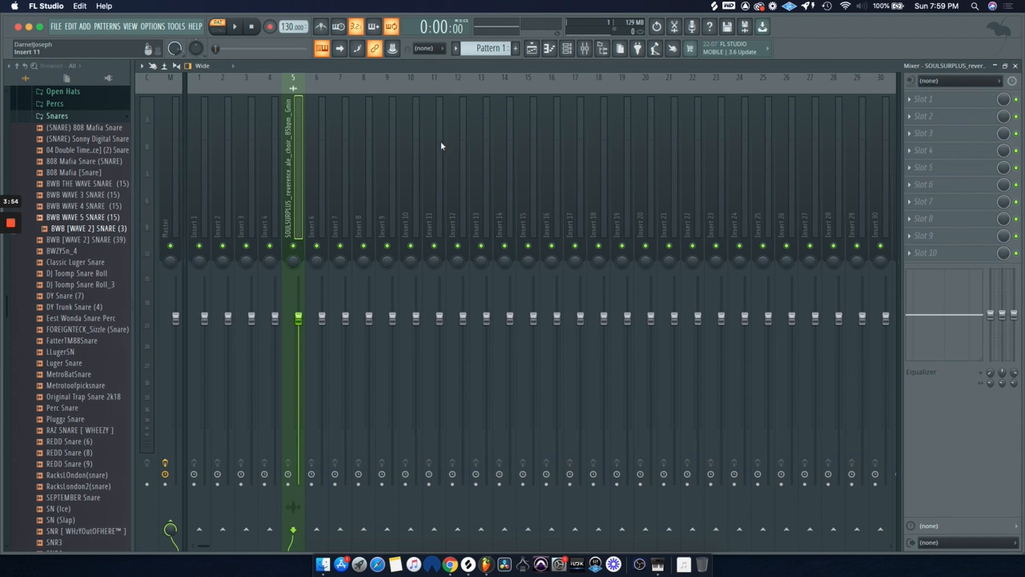
Return to the playlist and play back the choir loop.
{"action": "left_click", "coordinate": [532, 52]}
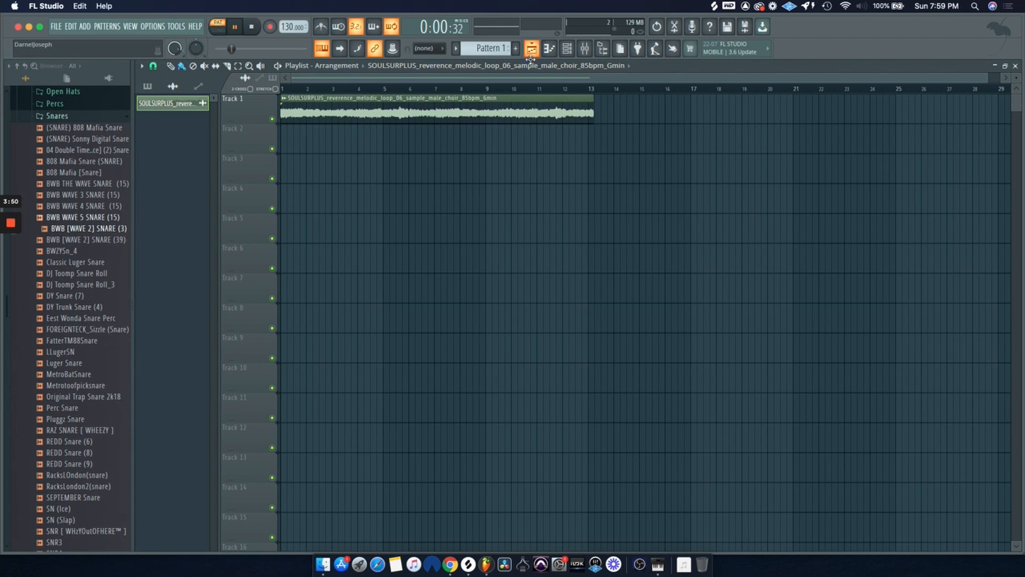
{"action": "key", "text": "space"}
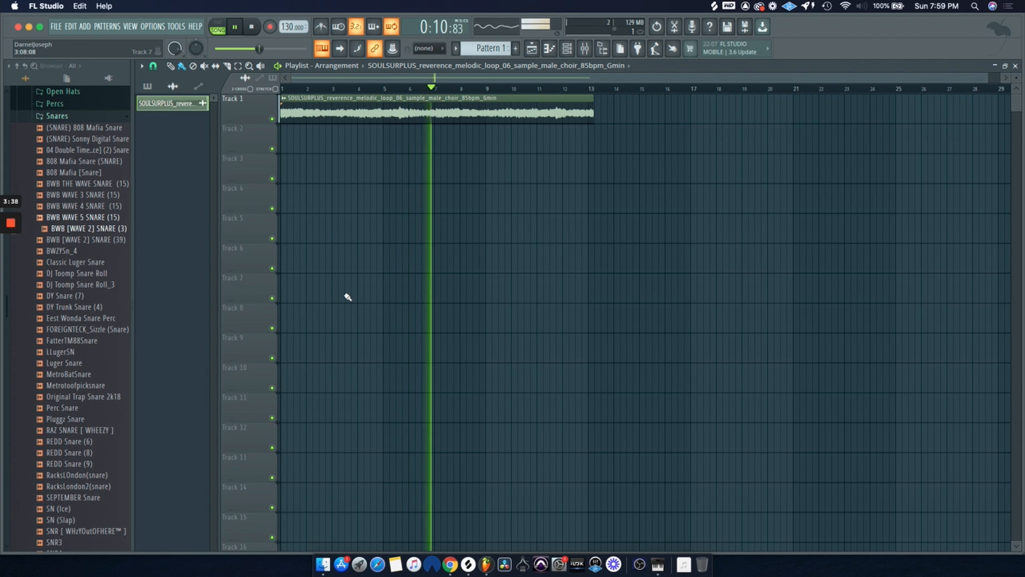
{"action": "key", "text": "space"}
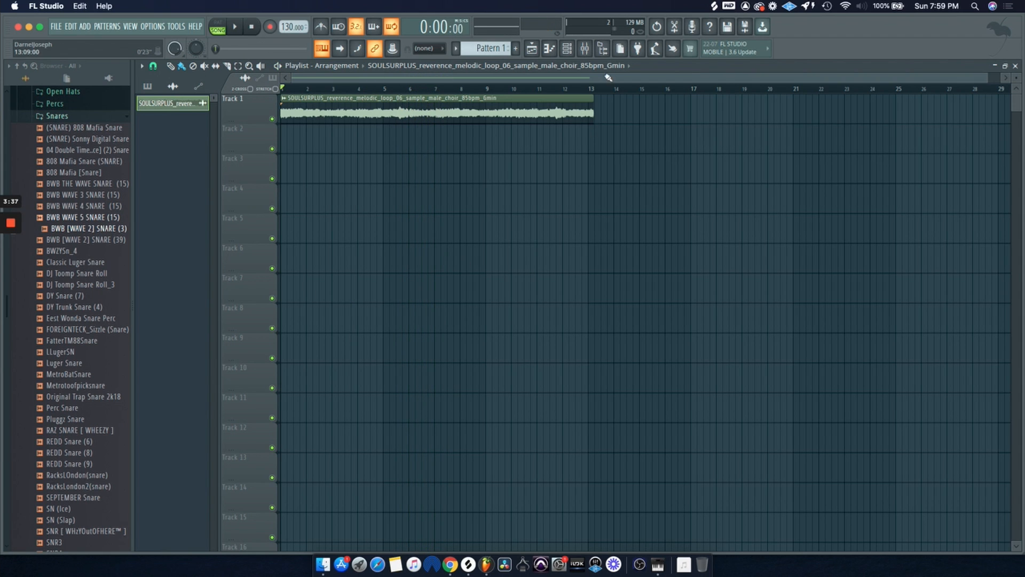
Load Fruity parametric EQ 2 into the second effect slot of the choir's insert and play the loop through it.
{"action": "left_click", "coordinate": [584, 49]}
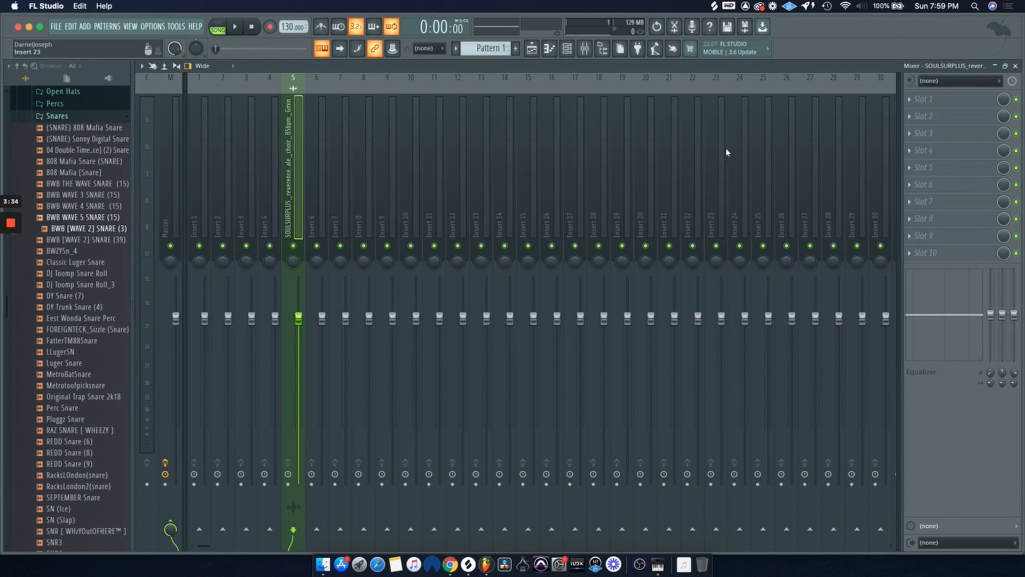
{"action": "left_click", "coordinate": [943, 119]}
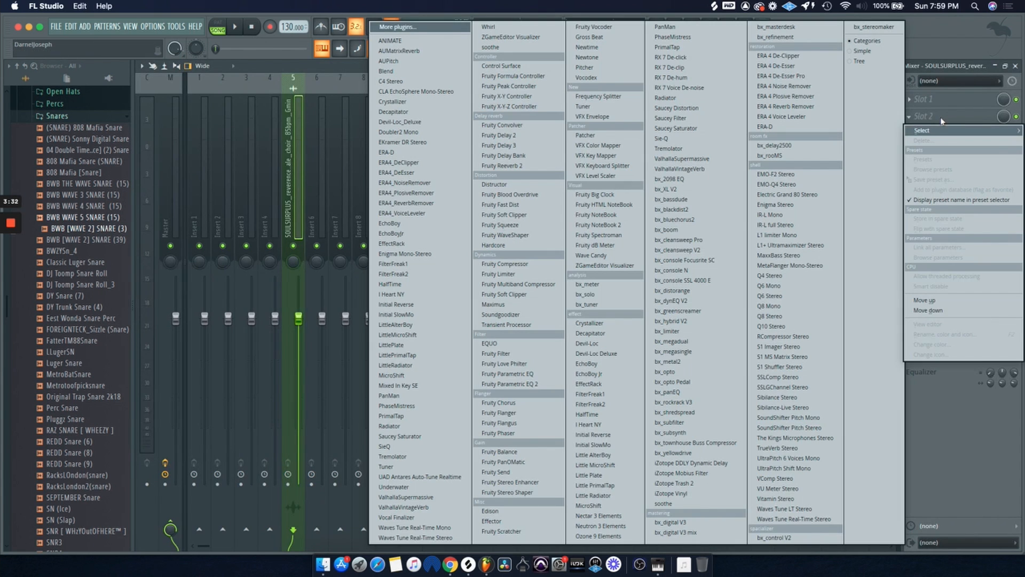
{"action": "left_click", "coordinate": [512, 384]}
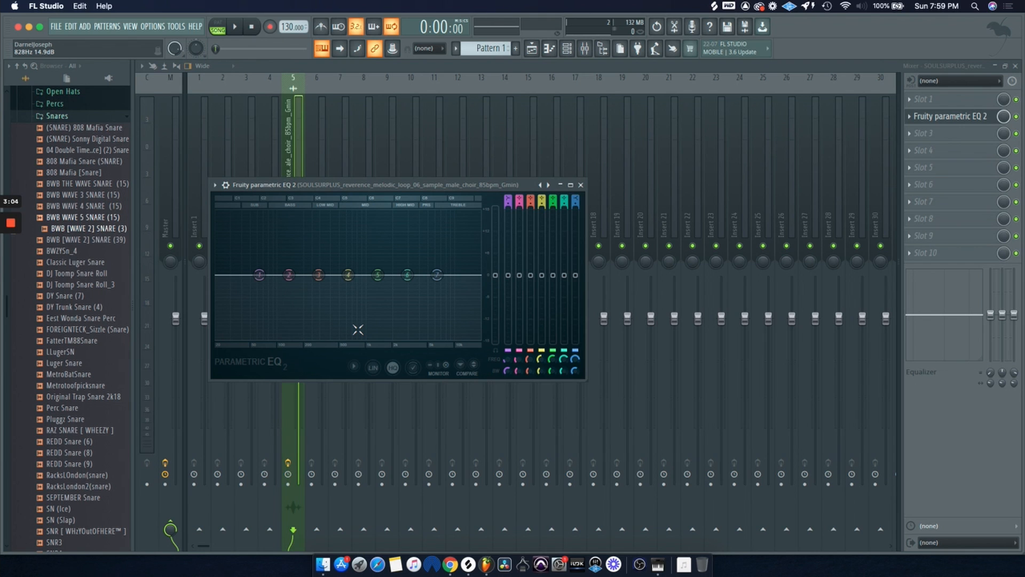
{"action": "key", "text": "space"}
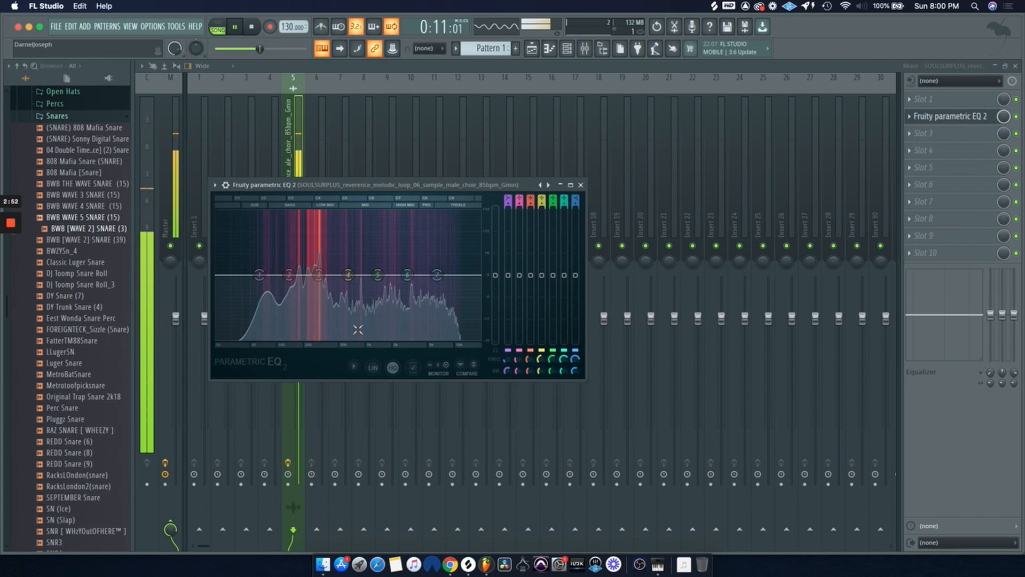
{"action": "key", "text": "space"}
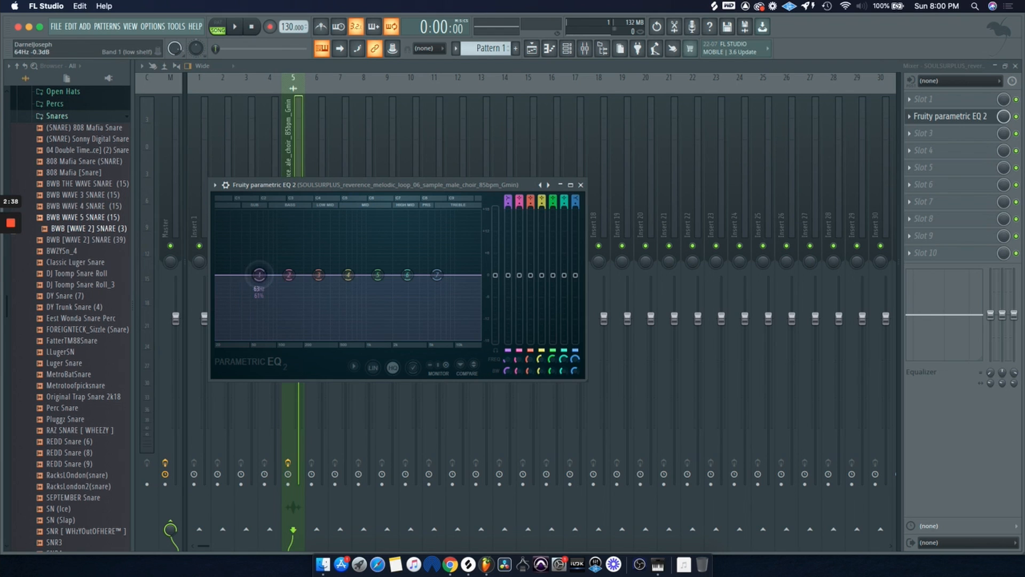
Try cutting the second EQ band in the low range and narrowing it, then reset that band.
{"action": "left_click_drag", "start_coordinate": [259, 274], "coordinate": [293, 327]}
{"action": "scroll", "coordinate": [293, 326], "scroll_direction": "down", "scroll_amount": 15}
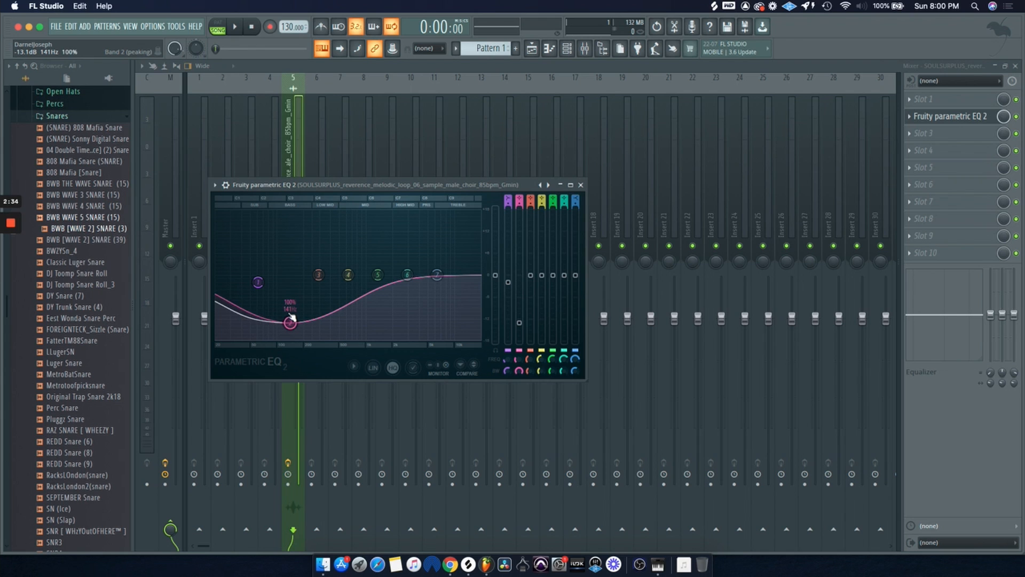
{"action": "scroll", "coordinate": [291, 319], "scroll_direction": "up", "scroll_amount": 10}
{"action": "right_click", "coordinate": [288, 316]}
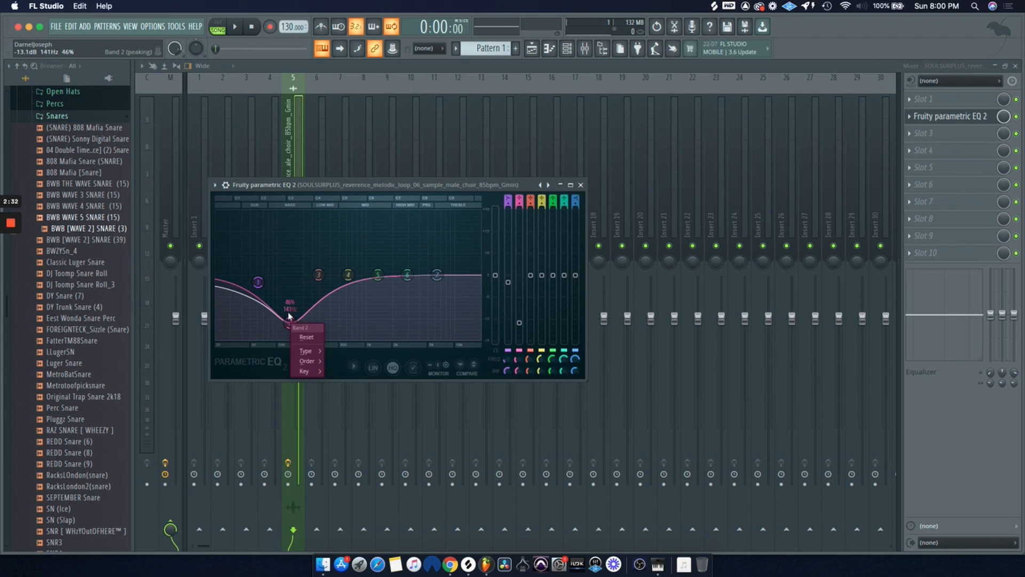
{"action": "left_click", "coordinate": [306, 336]}
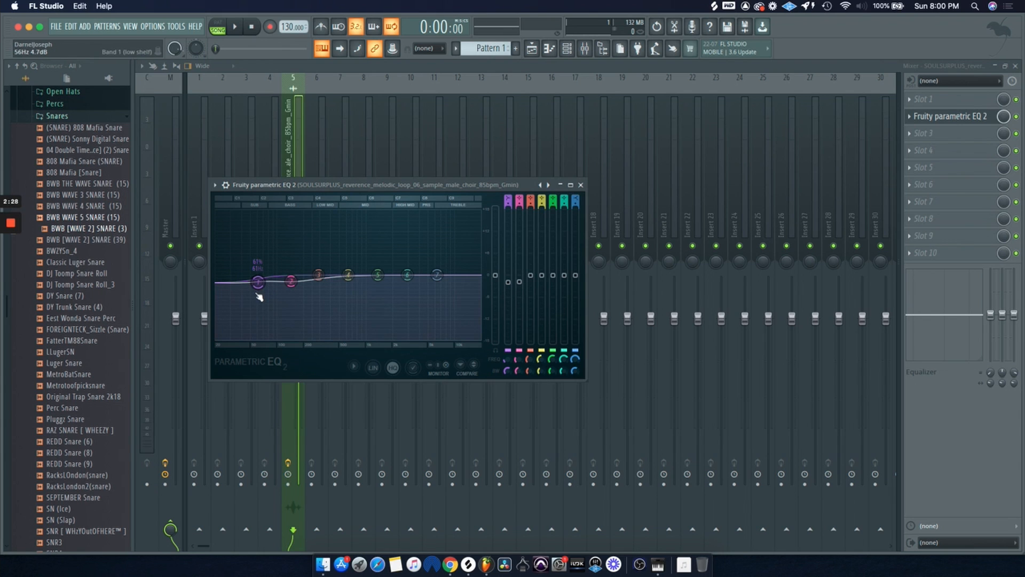
Pull the first band's low shelf fully down and sweep its frequency while previewing the loop.
{"action": "left_click_drag", "start_coordinate": [257, 295], "coordinate": [254, 345]}
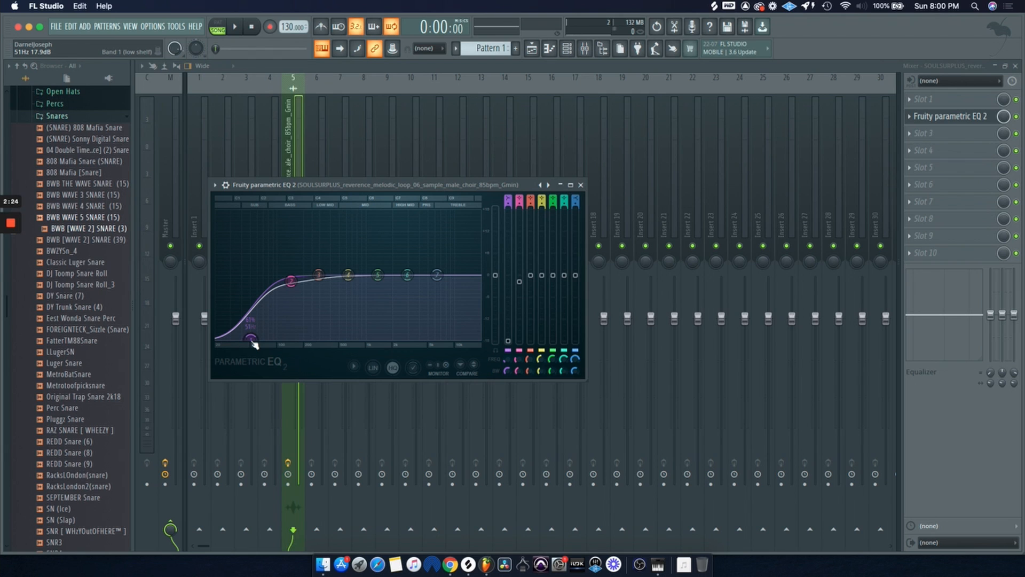
{"action": "left_click_drag", "start_coordinate": [255, 344], "coordinate": [338, 344]}
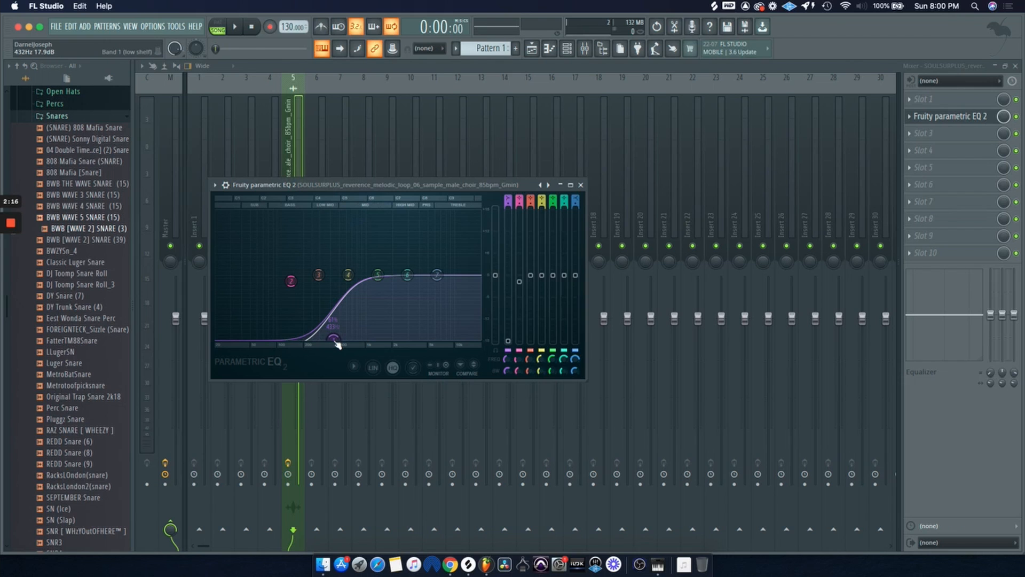
{"action": "key", "text": "space"}
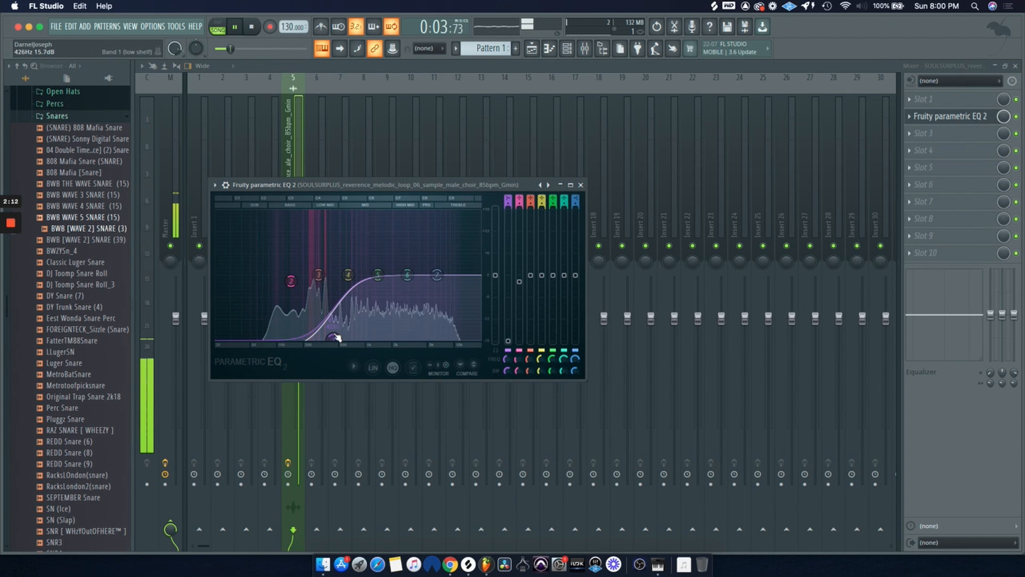
{"action": "key", "text": "space"}
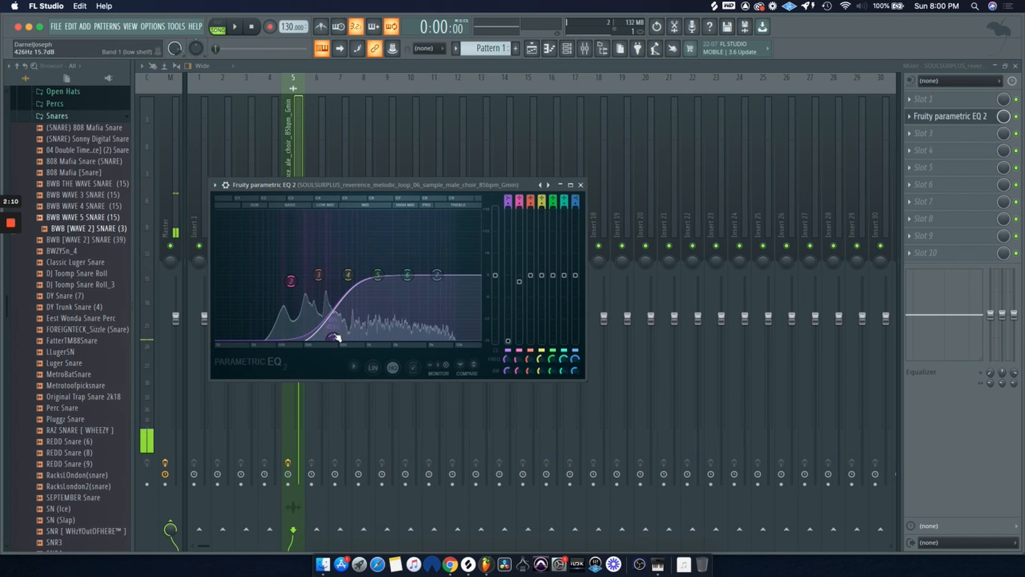
{"action": "left_click_drag", "start_coordinate": [334, 337], "coordinate": [280, 338]}
{"action": "key", "text": "space"}
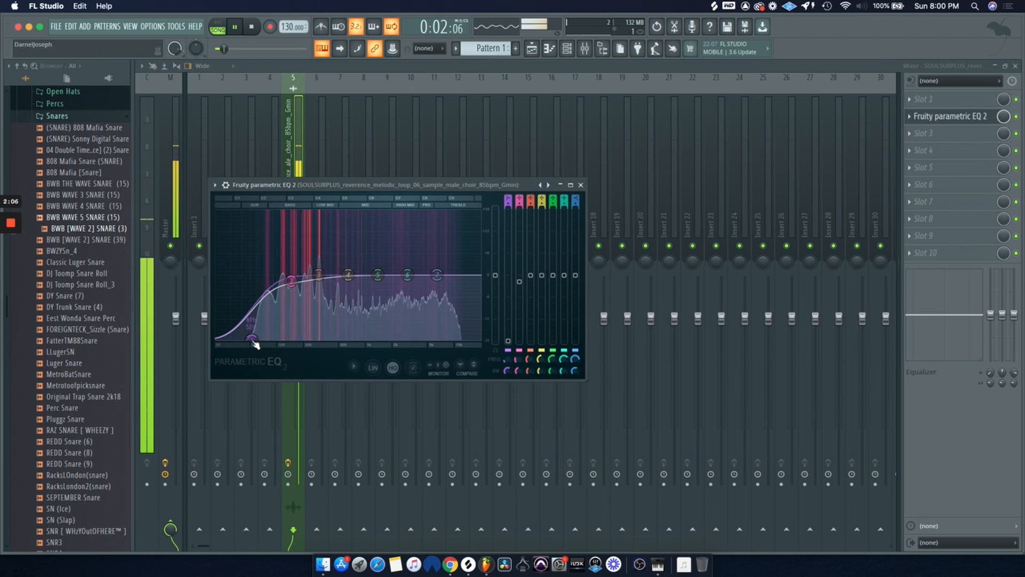
{"action": "mouse_move", "coordinate": [253, 341]}
{"action": "left_mouse_down"}
{"action": "mouse_move", "coordinate": [360, 337]}
{"action": "mouse_move", "coordinate": [241, 337]}
{"action": "left_mouse_up"}
{"action": "key", "text": "space"}
Lower the seventh band's high shelf fully to cut the highs and raise the first band back to a gentle level.
{"action": "left_click_drag", "start_coordinate": [437, 274], "coordinate": [429, 338]}
{"action": "left_click_drag", "start_coordinate": [241, 340], "coordinate": [244, 288]}
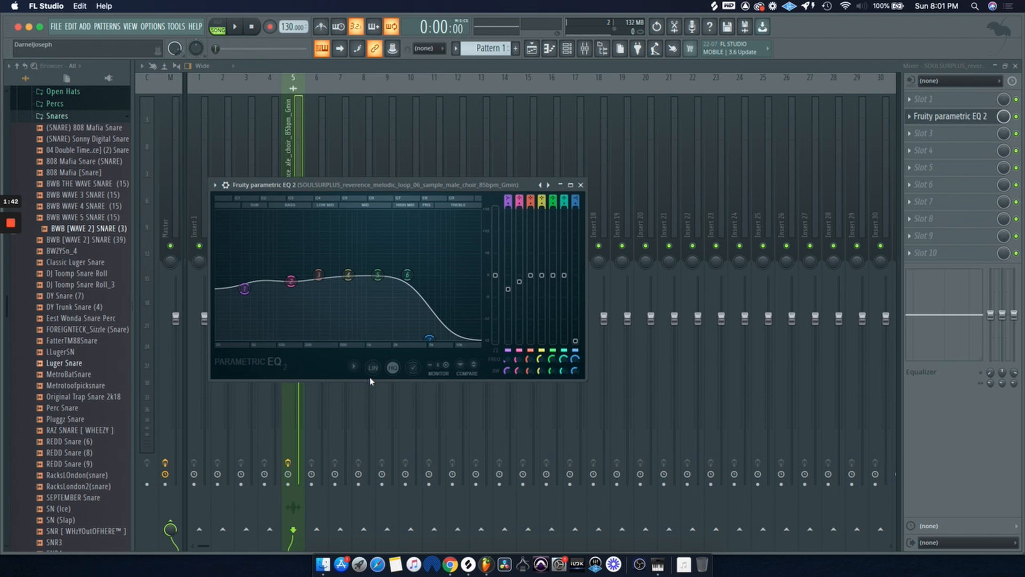
Slide the high shelf cut down to a lower frequency while playing and stopping the loop.
{"action": "key", "text": "space"}
{"action": "left_click_drag", "start_coordinate": [427, 338], "coordinate": [345, 338]}
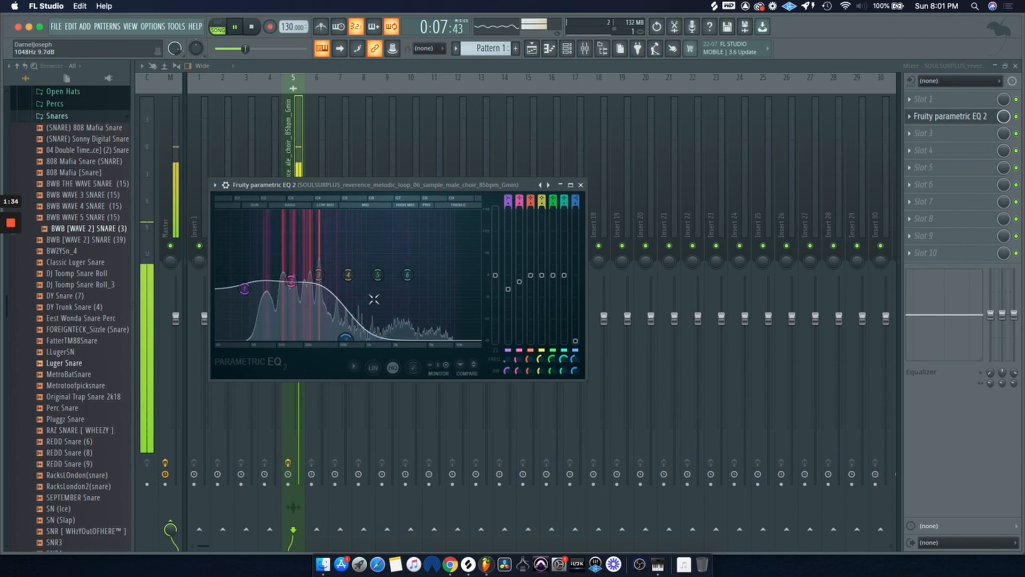
{"action": "key", "text": "space"}
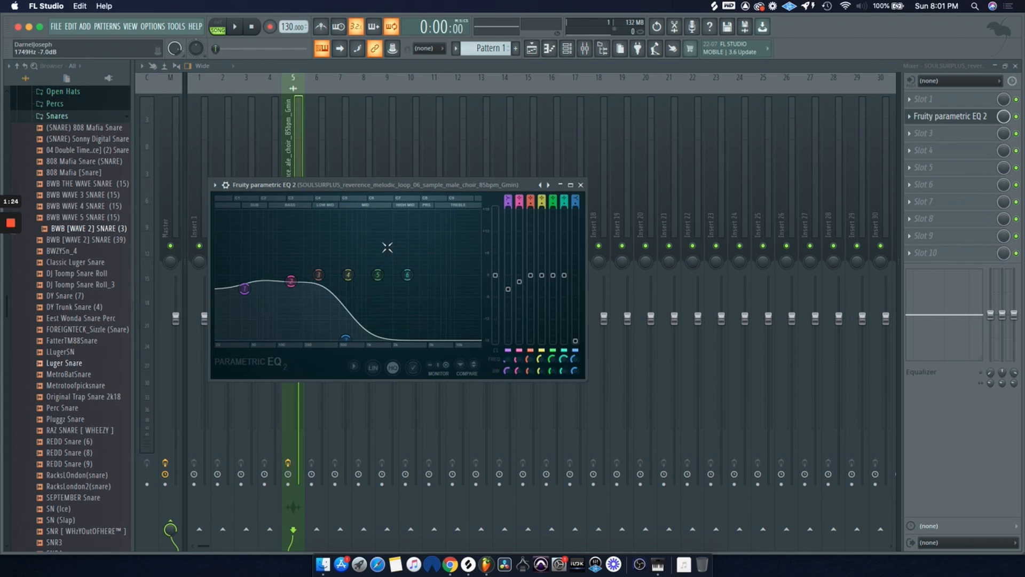
{"action": "key", "text": "space"}
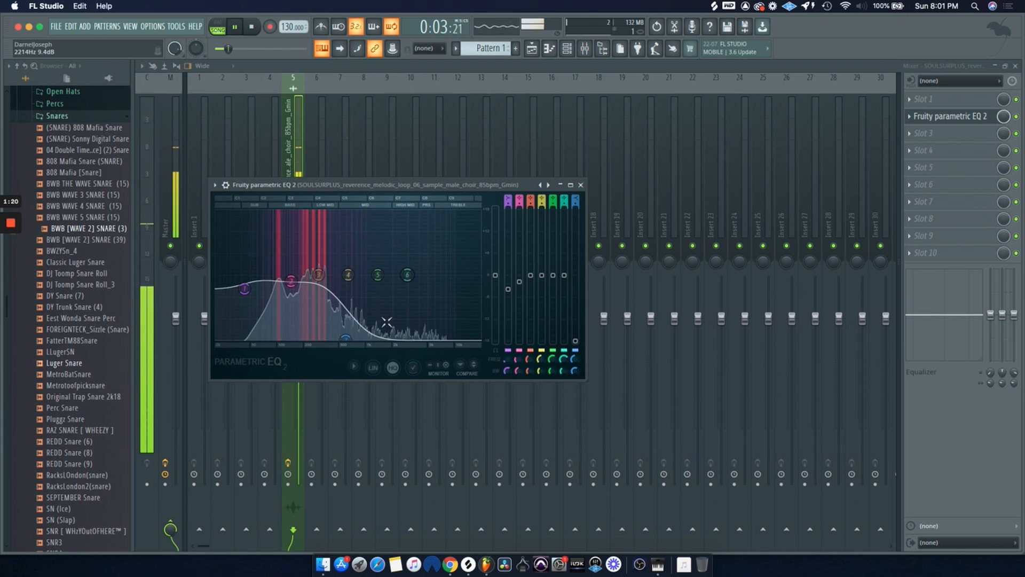
{"action": "key", "text": "space"}
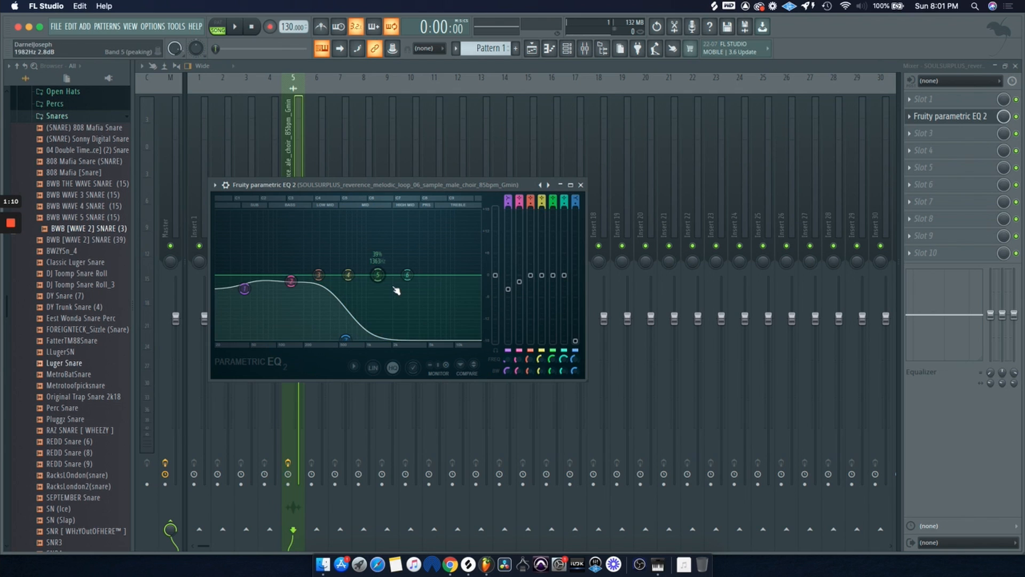
Dip the fifth band in the upper mids and move the high shelf cut back up to a higher frequency.
{"action": "left_click_drag", "start_coordinate": [377, 275], "coordinate": [389, 293]}
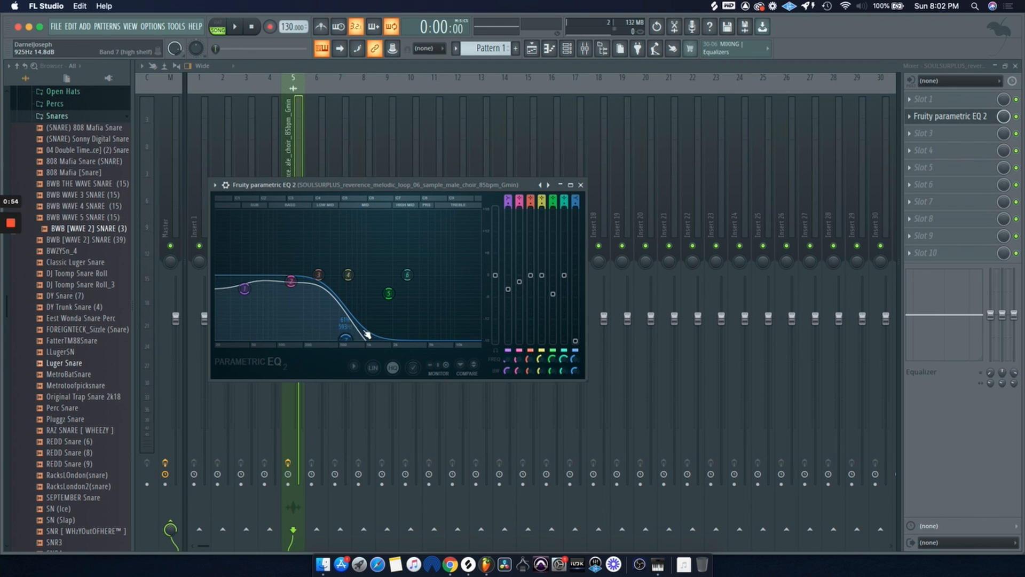
{"action": "key", "text": "space"}
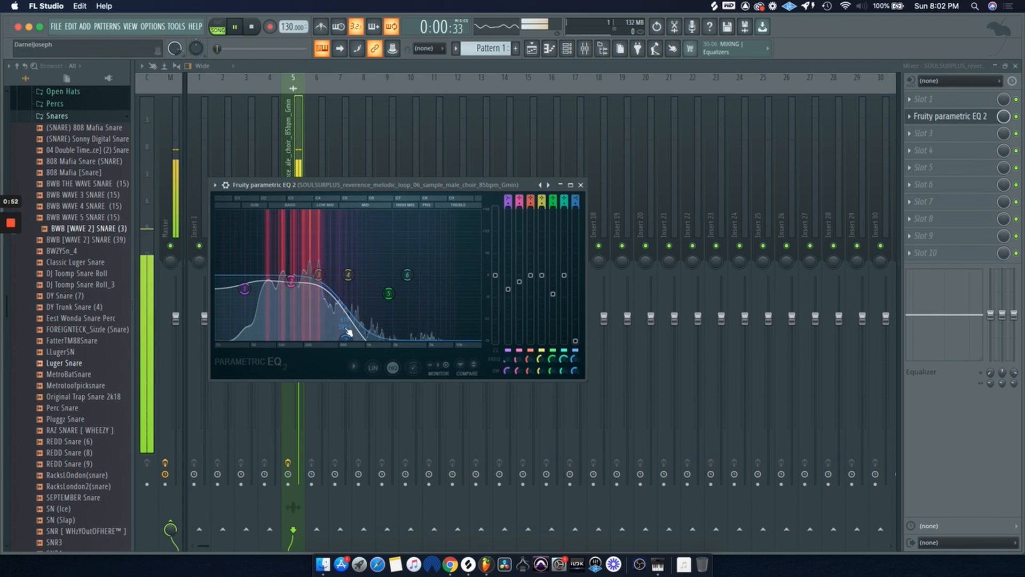
{"action": "left_click_drag", "start_coordinate": [345, 337], "coordinate": [448, 337]}
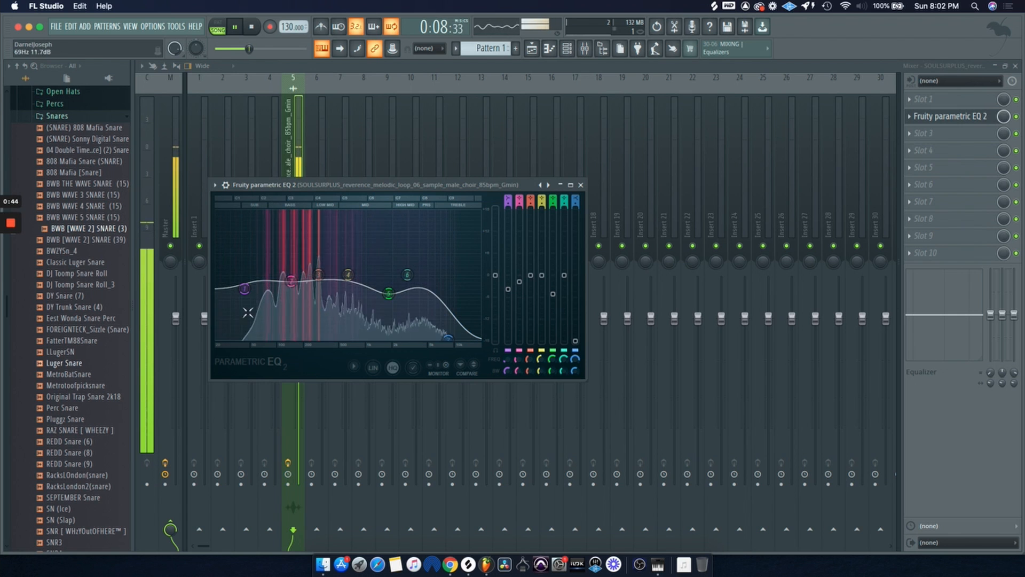
Pull the first band down at the lowest frequency to cut the sub lows, then stop playback.
{"action": "left_click_drag", "start_coordinate": [245, 288], "coordinate": [235, 341]}
{"action": "key", "text": "space"}
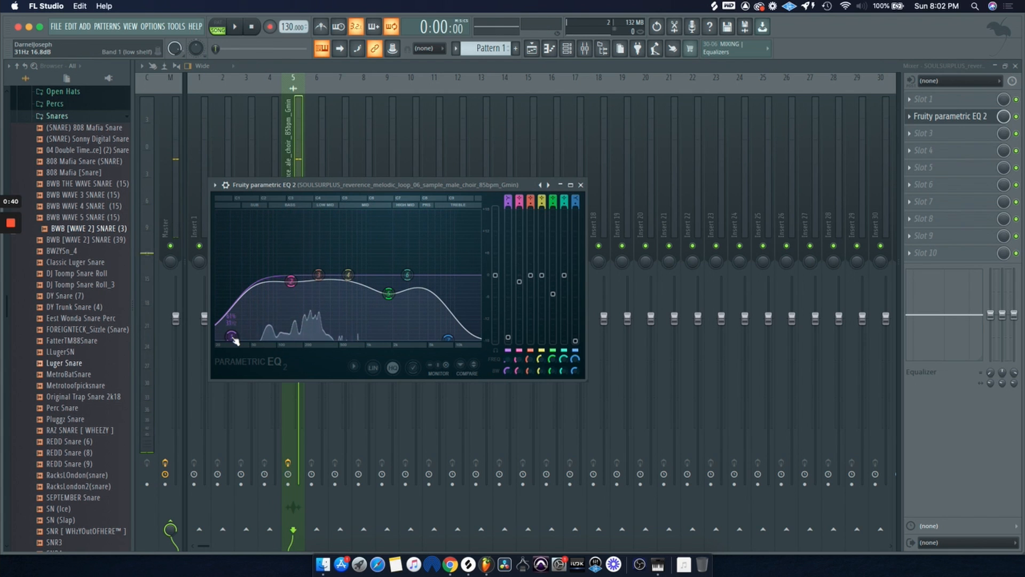